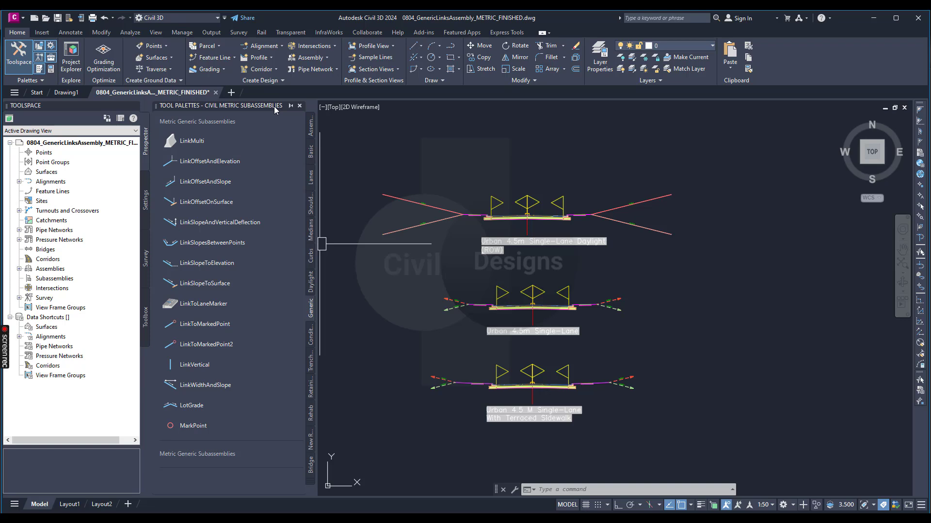
Create a new tool palette named "My Road Parts" in the Civil Metric Subassemblies group.
right_click(275, 107)
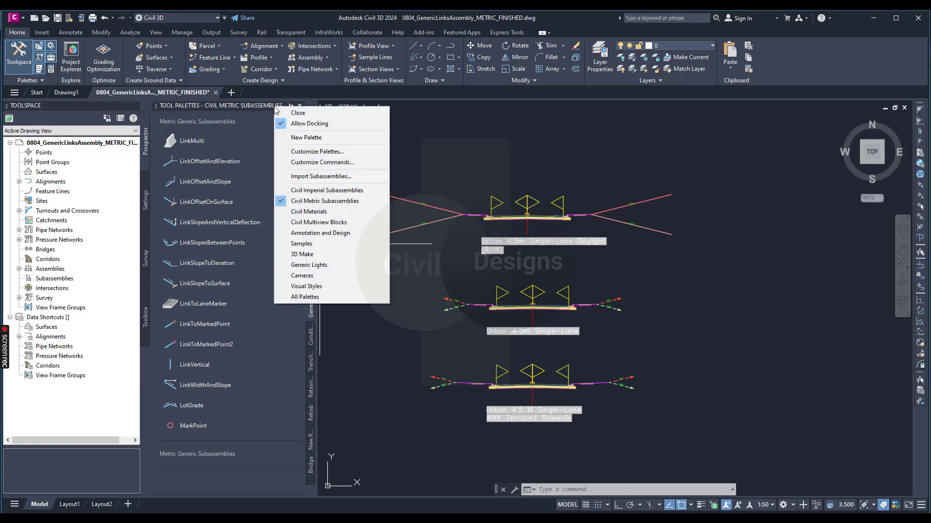
click(306, 138)
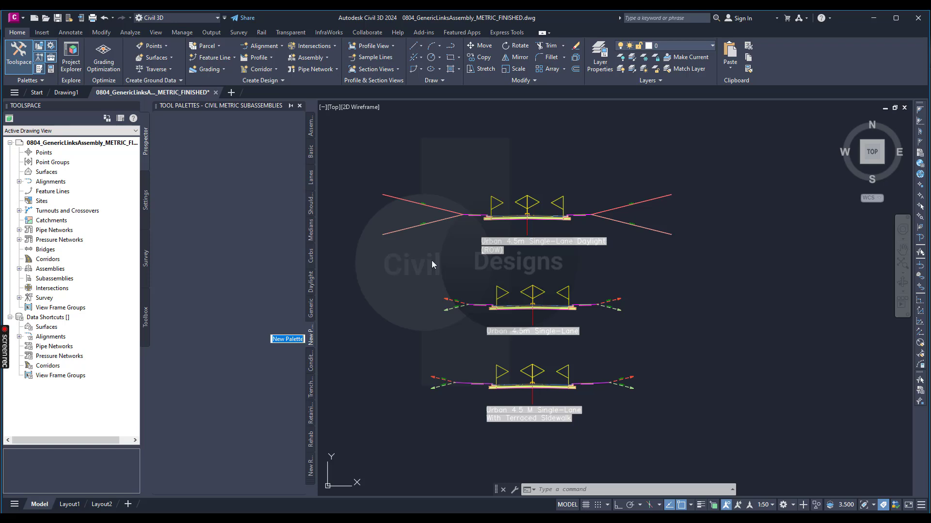
text(My Road Parts)
key(Return)
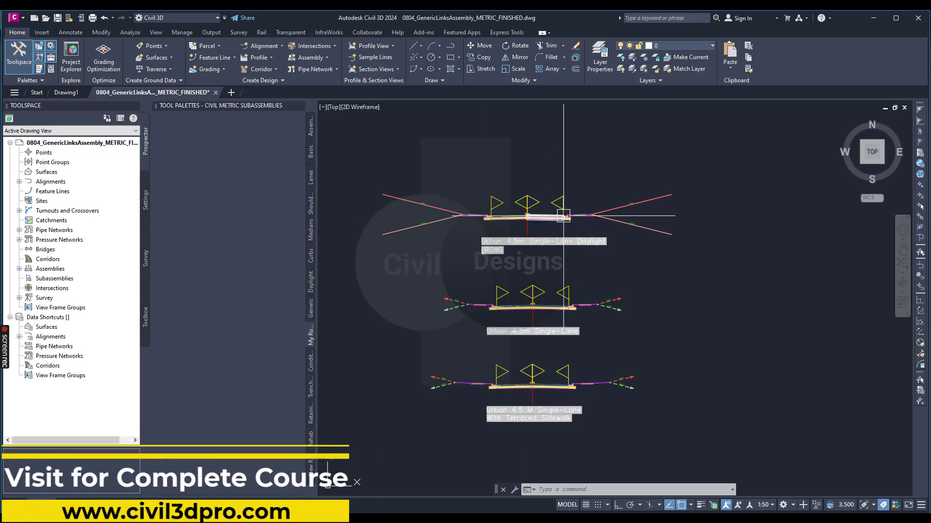
Add the right-hand UrbanSidewalk subassembly of the Urban 4.5m Single-Lane Daylight (ROW) assembly to the My Road Parts palette as a tool.
scroll(567, 217, up, 4)
scroll(566, 218, up, 3)
click(669, 177)
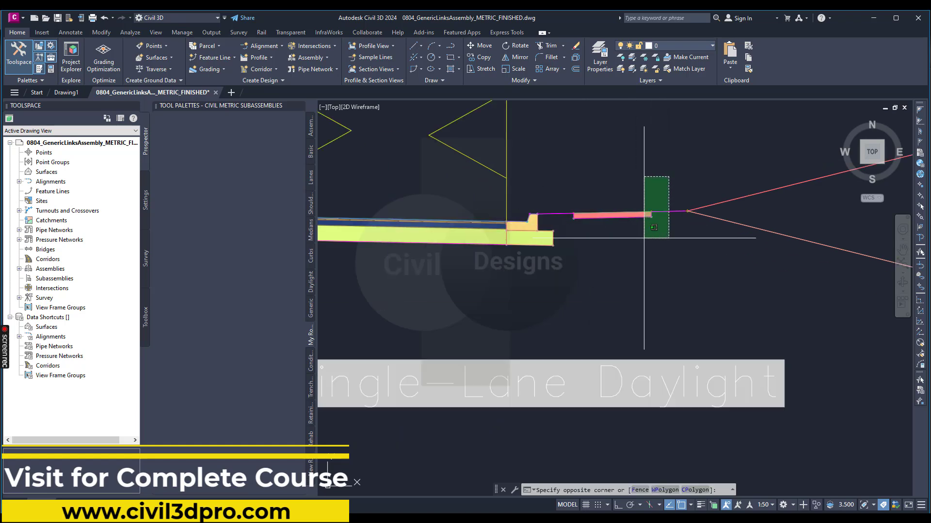
click(576, 262)
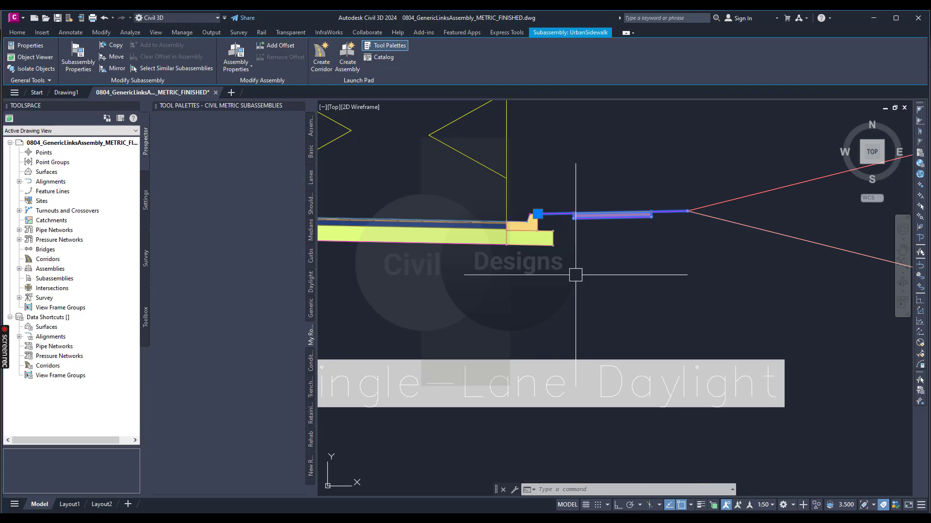
scroll(576, 274, up, 2)
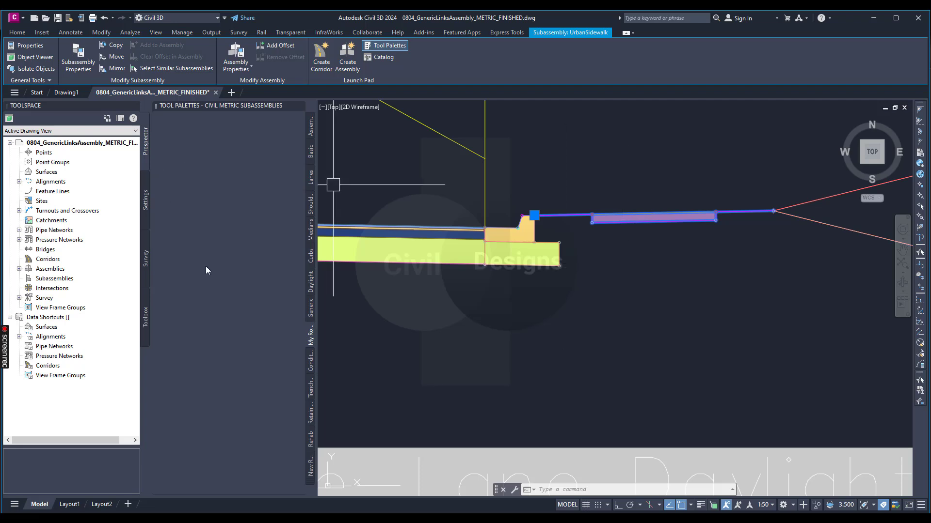
scroll(596, 330, down, 2)
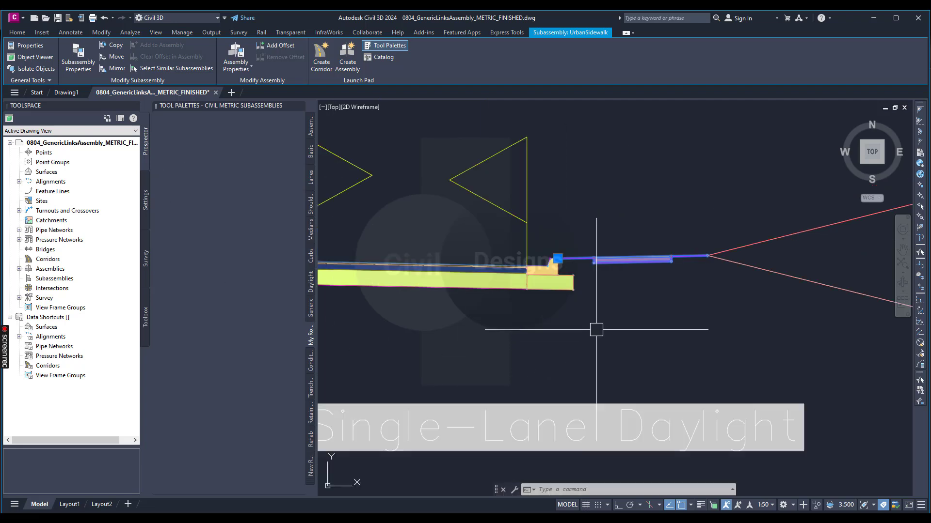
scroll(596, 329, up, 2)
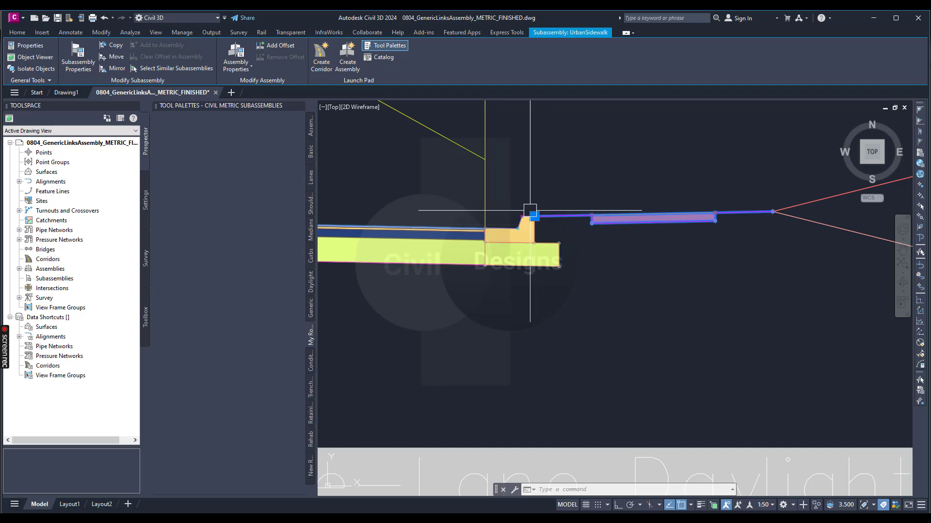
mouse_move(660, 223)
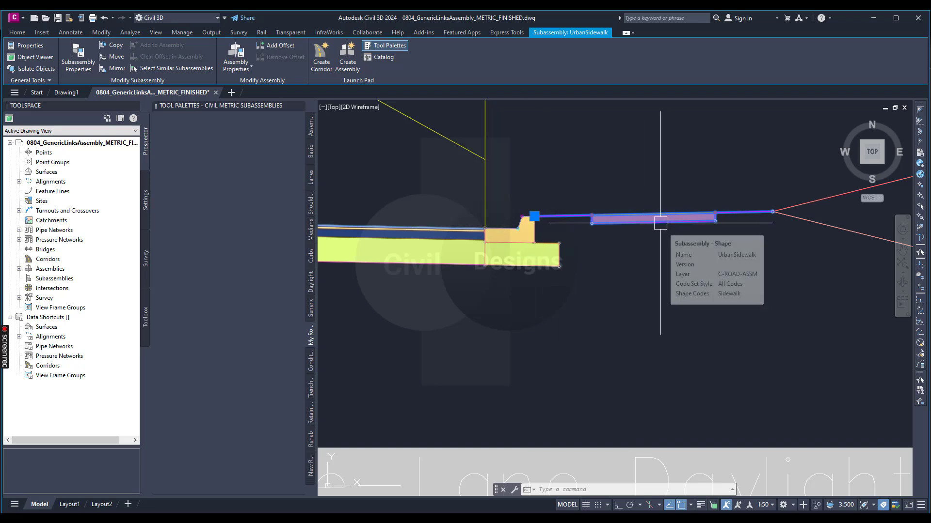
drag(661, 223, 223, 166)
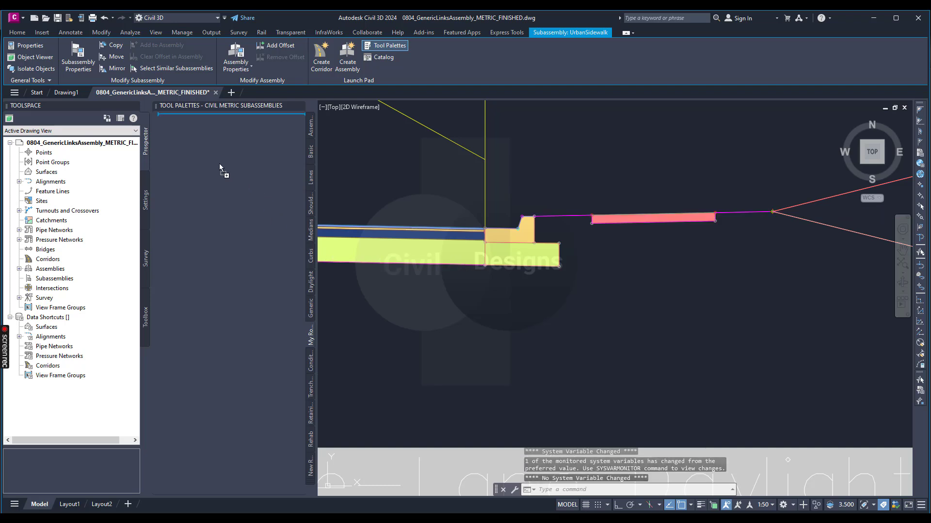
drag(219, 166, 219, 166)
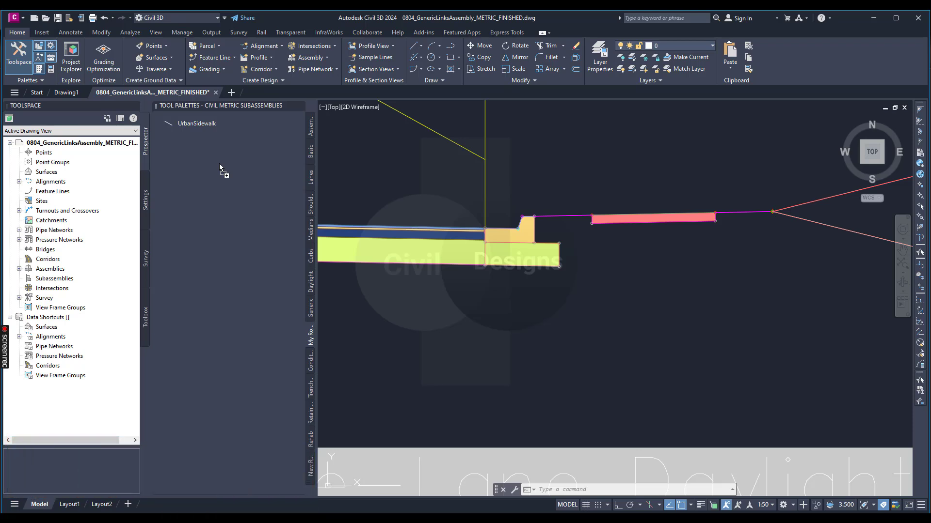
Review the stored tool properties of the UrbanSidewalk palette entry, including its sidewalk dimensions, slopes, rounding and lining material parameters.
click(215, 126)
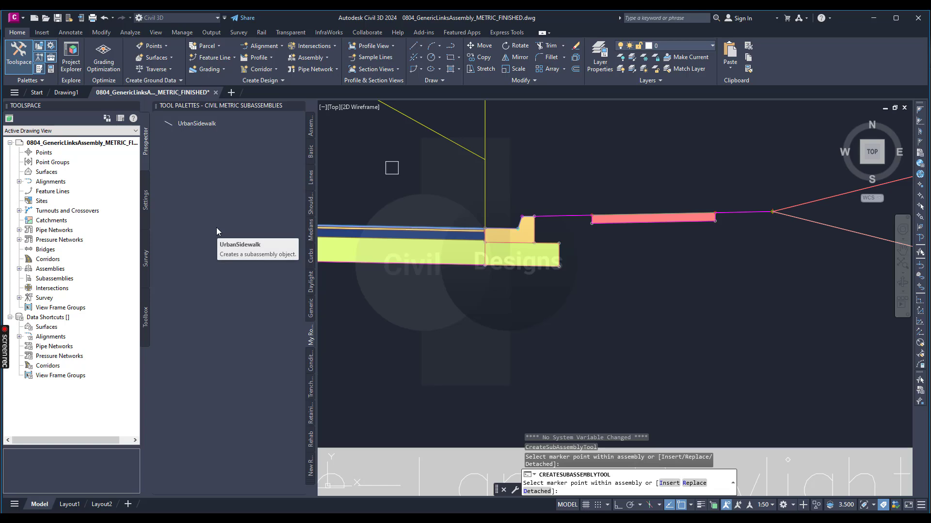
key(Escape)
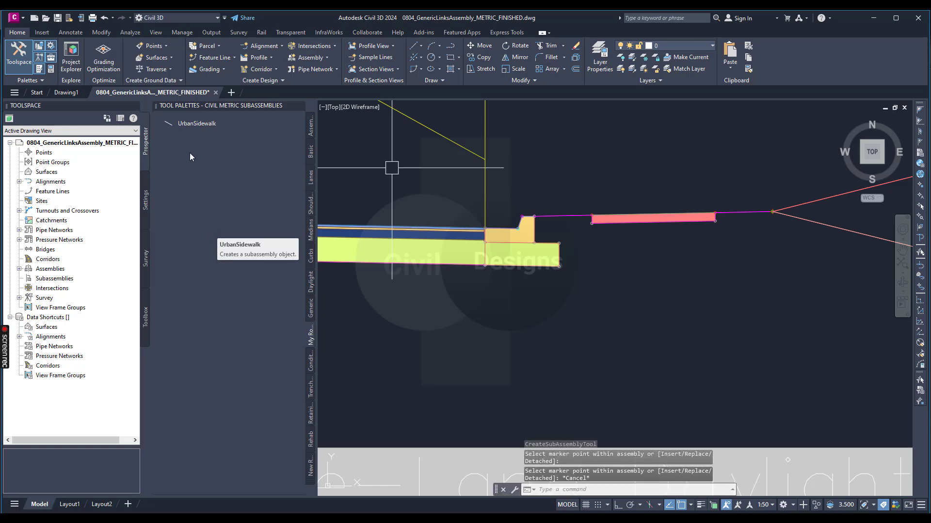
right_click(199, 125)
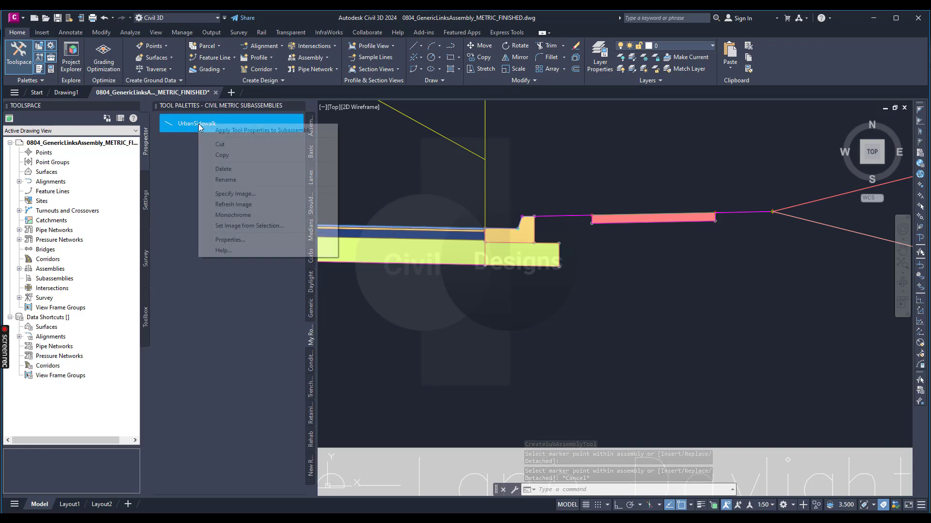
click(230, 240)
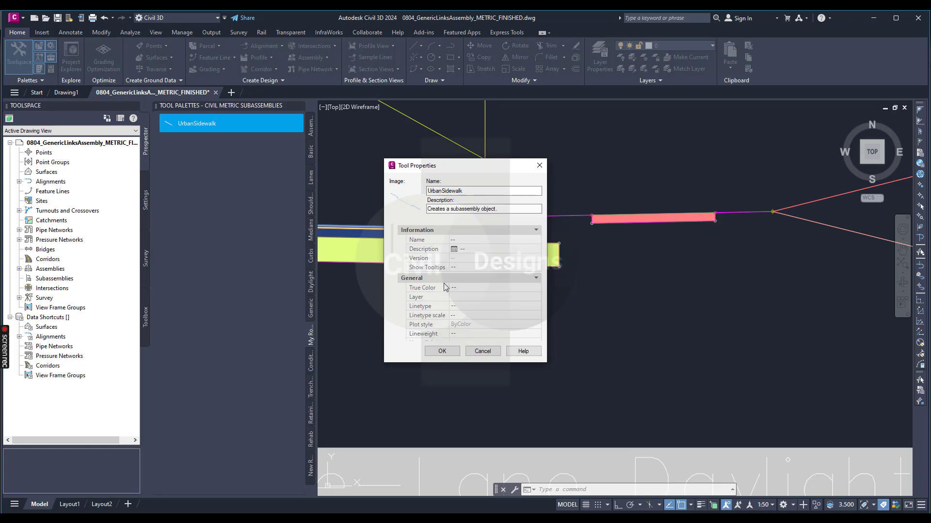
scroll(444, 291, down, 6)
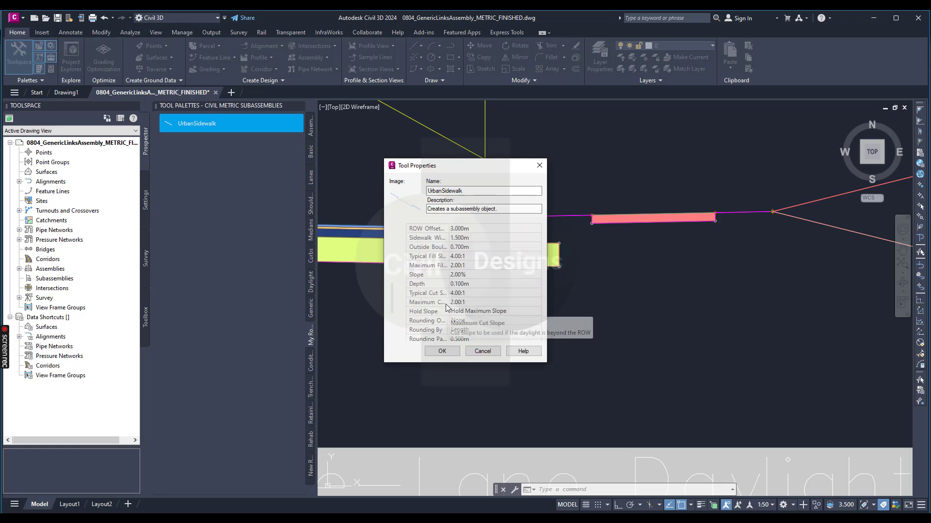
scroll(445, 315, down, 4)
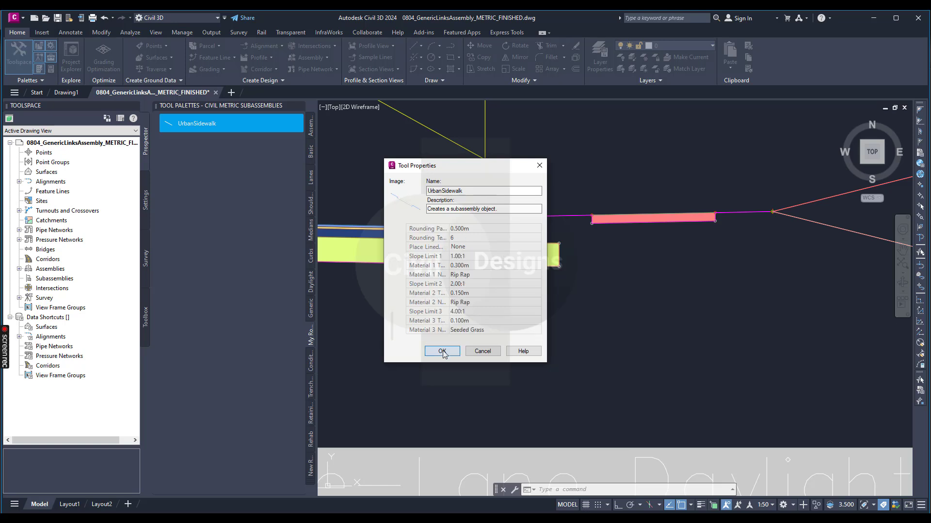
click(442, 351)
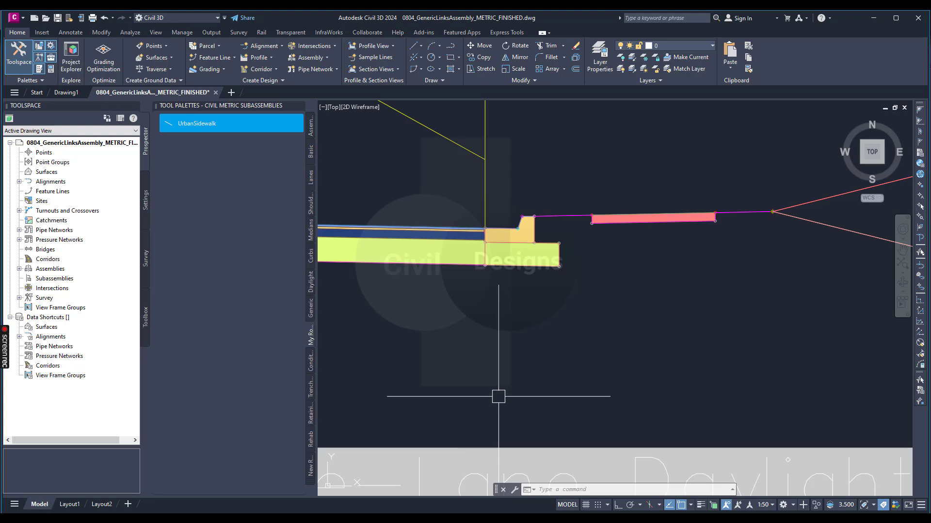
Add the left LaneSuperelevationAOR lane of the Urban 4.5m Single-Lane Daylight (ROW) assembly to the My Road Parts palette.
scroll(521, 364, down, 8)
scroll(521, 364, up, 8)
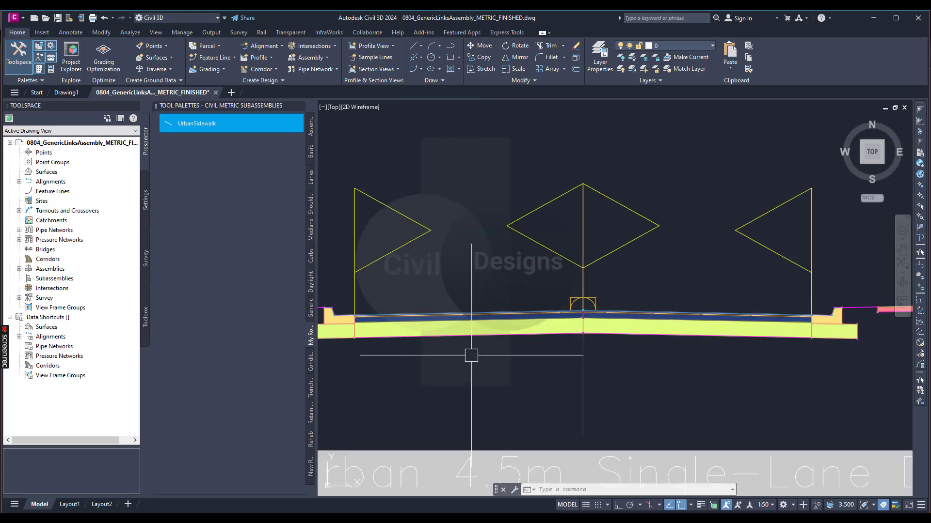
scroll(505, 345, down, 4)
scroll(535, 348, down, 4)
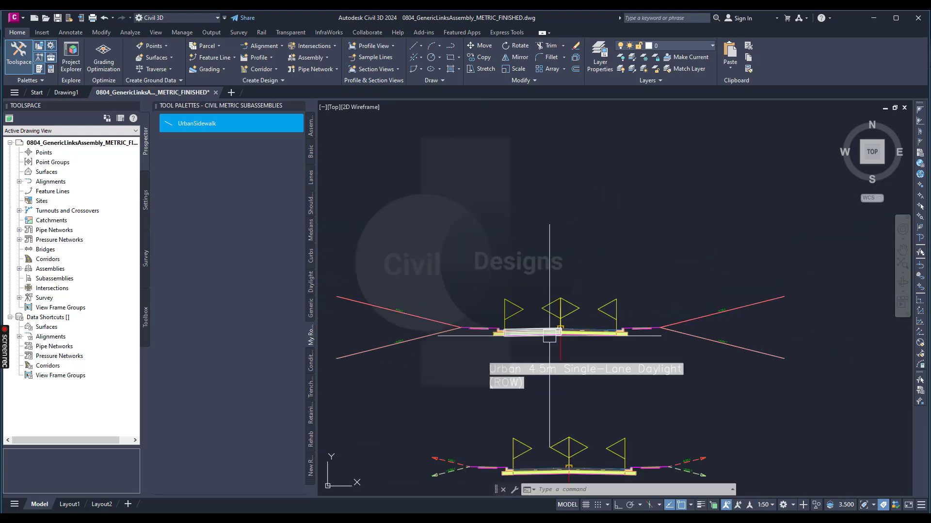
scroll(536, 347, up, 6)
key(Escape)
click(535, 329)
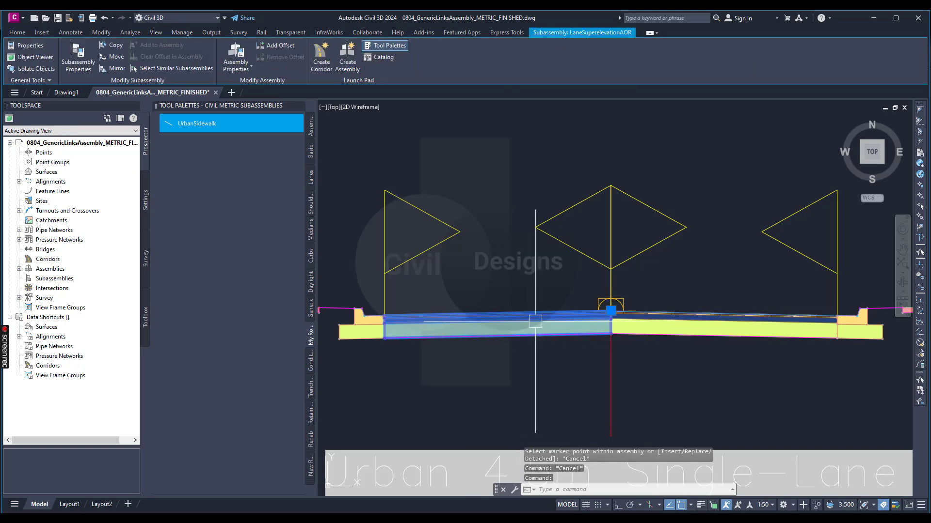
mouse_move(536, 319)
mouse_down()
mouse_move(361, 292)
mouse_move(233, 185)
mouse_up()
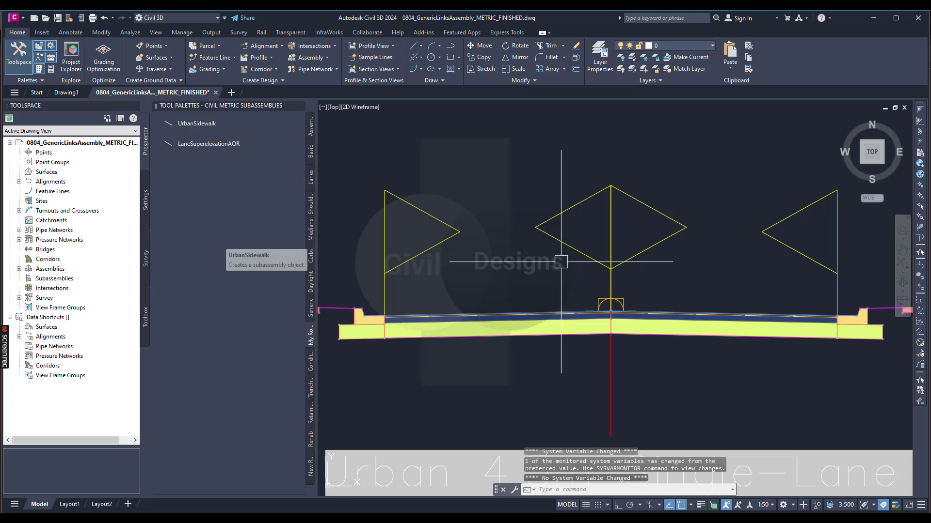
Examine the three urban single-lane assemblies in the drawing, including their sidewalks and daylight slopes.
scroll(510, 211, down, 5)
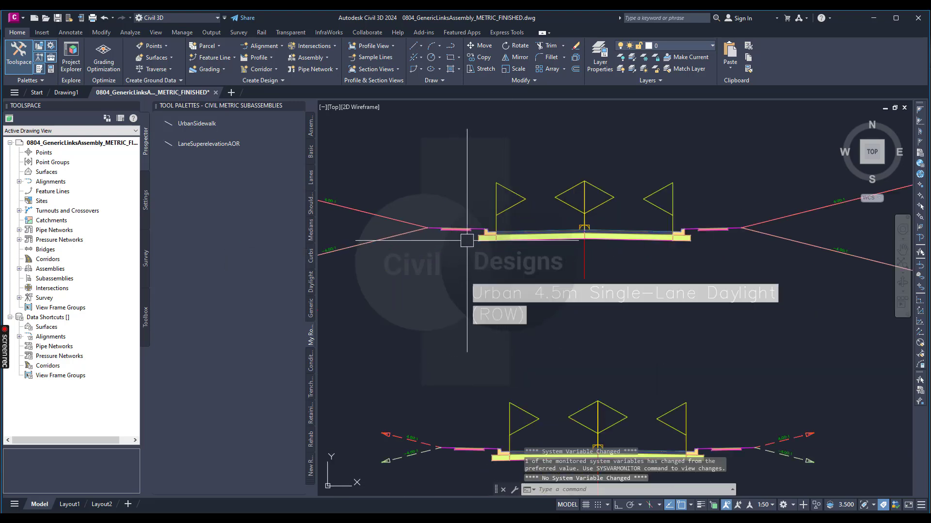
scroll(509, 229, down, 3)
scroll(509, 271, up, 5)
key(Escape)
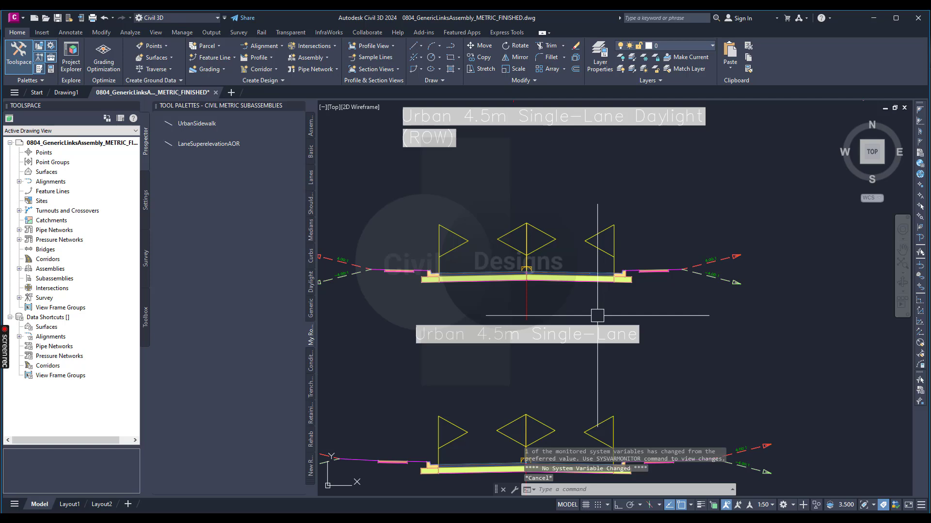
scroll(597, 311, up, 2)
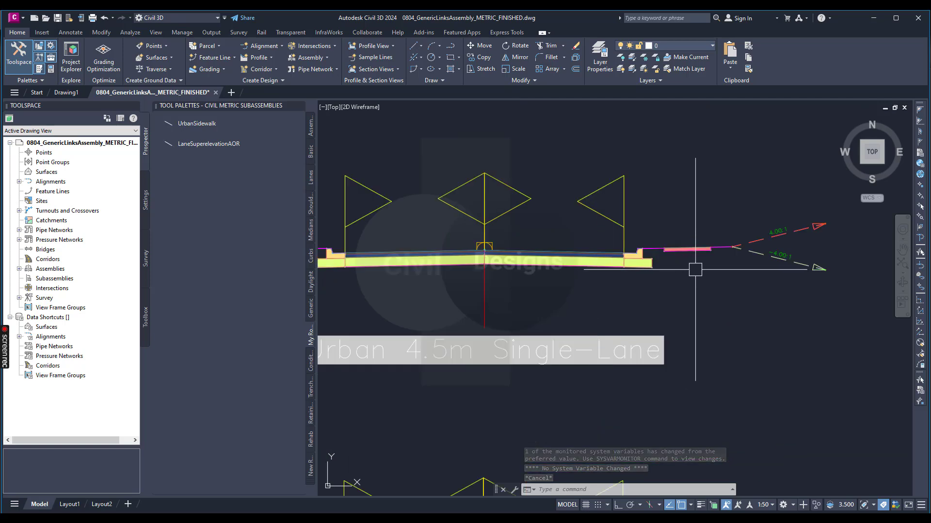
scroll(698, 264, up, 1)
scroll(671, 284, down, 3)
scroll(671, 288, down, 2)
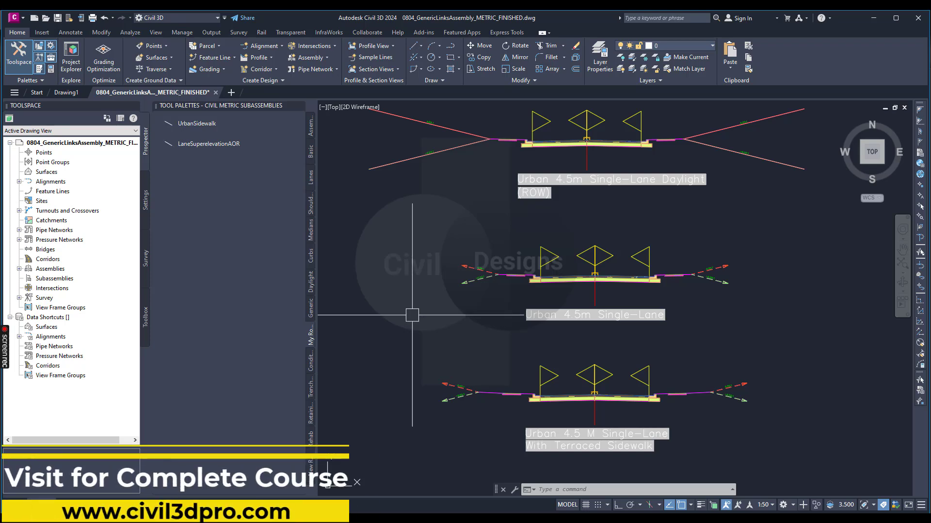
scroll(412, 315, down, 2)
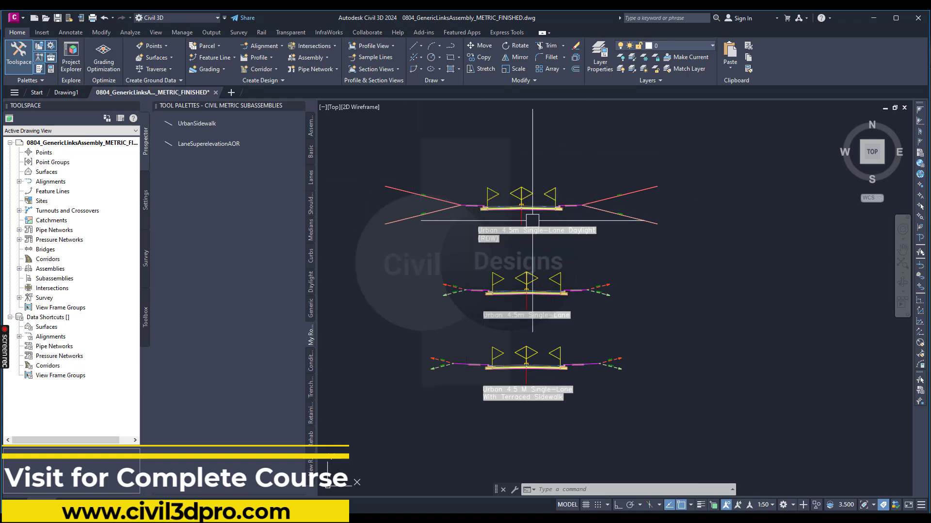
scroll(513, 218, up, 3)
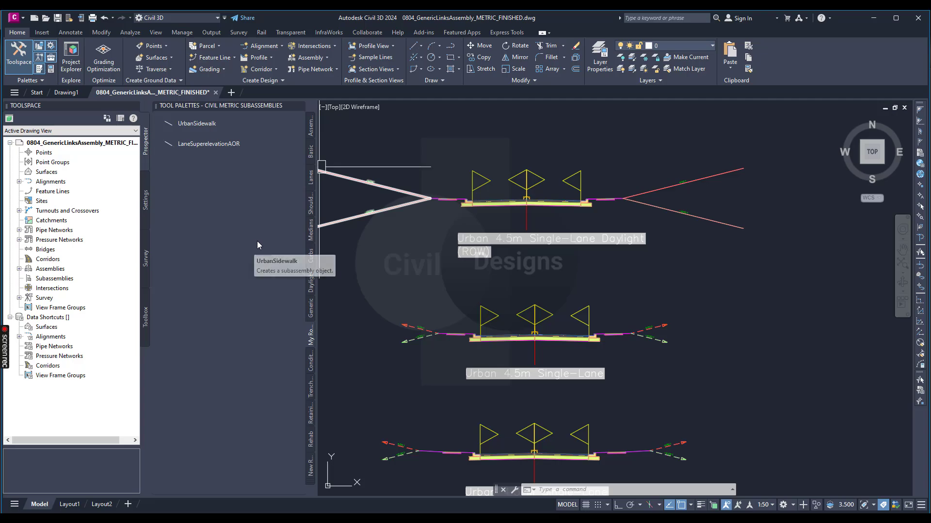